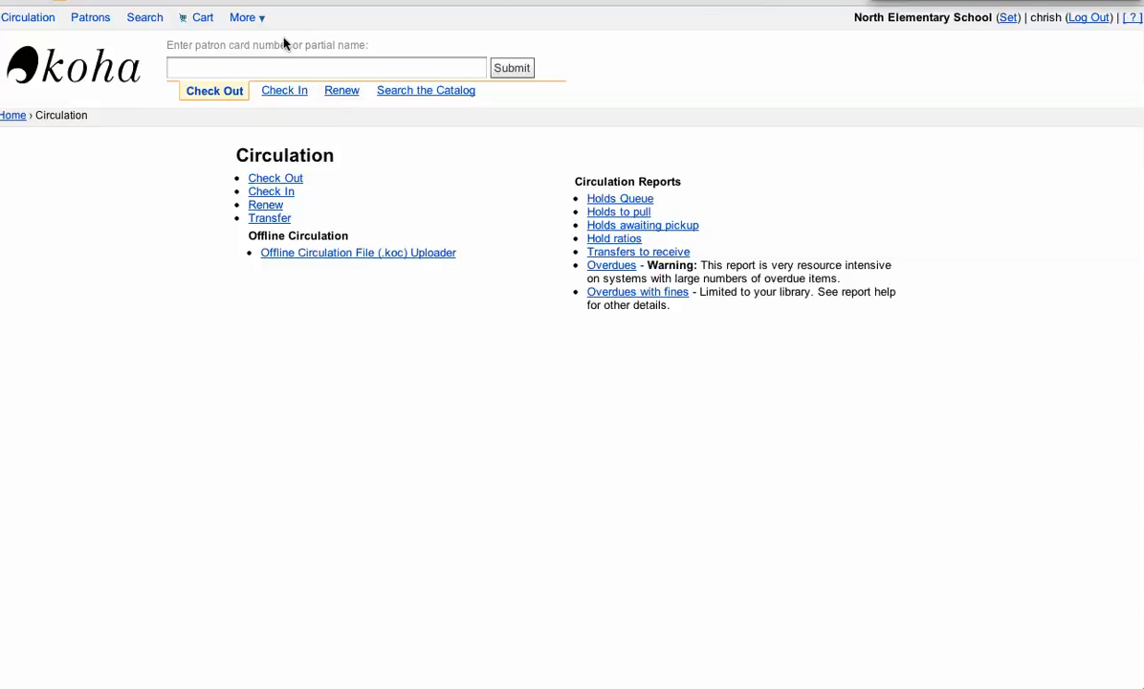
Open the Patron Card Creator among the Koha tools and create a new card batch
click(251, 19)
click(266, 162)
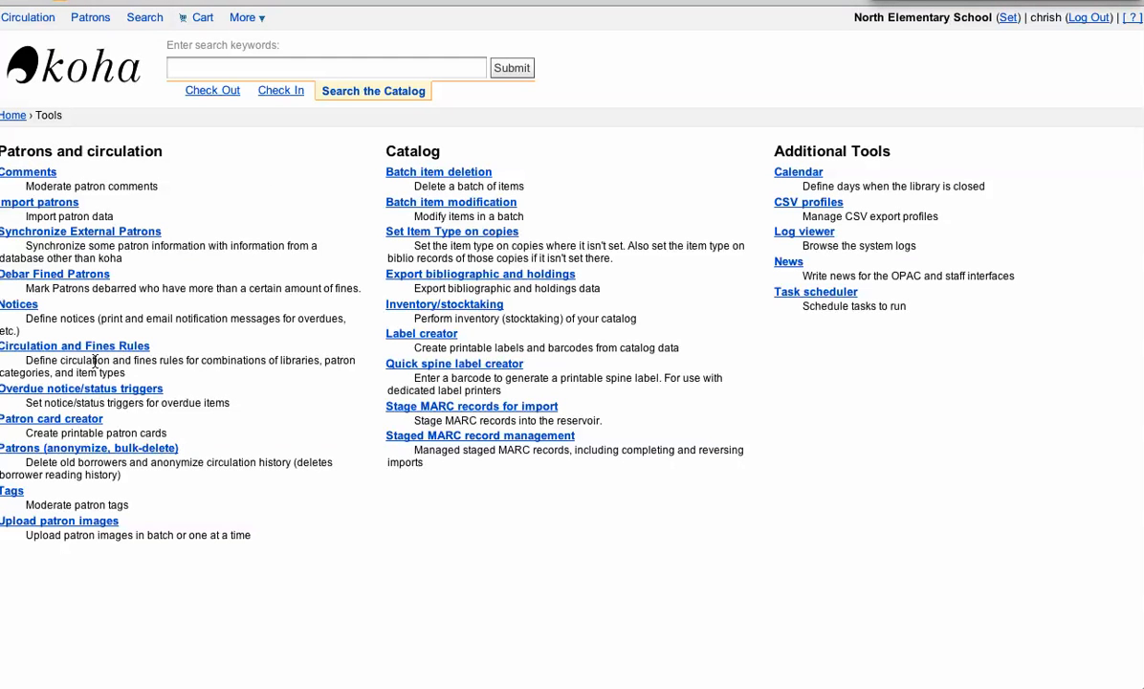
click(74, 423)
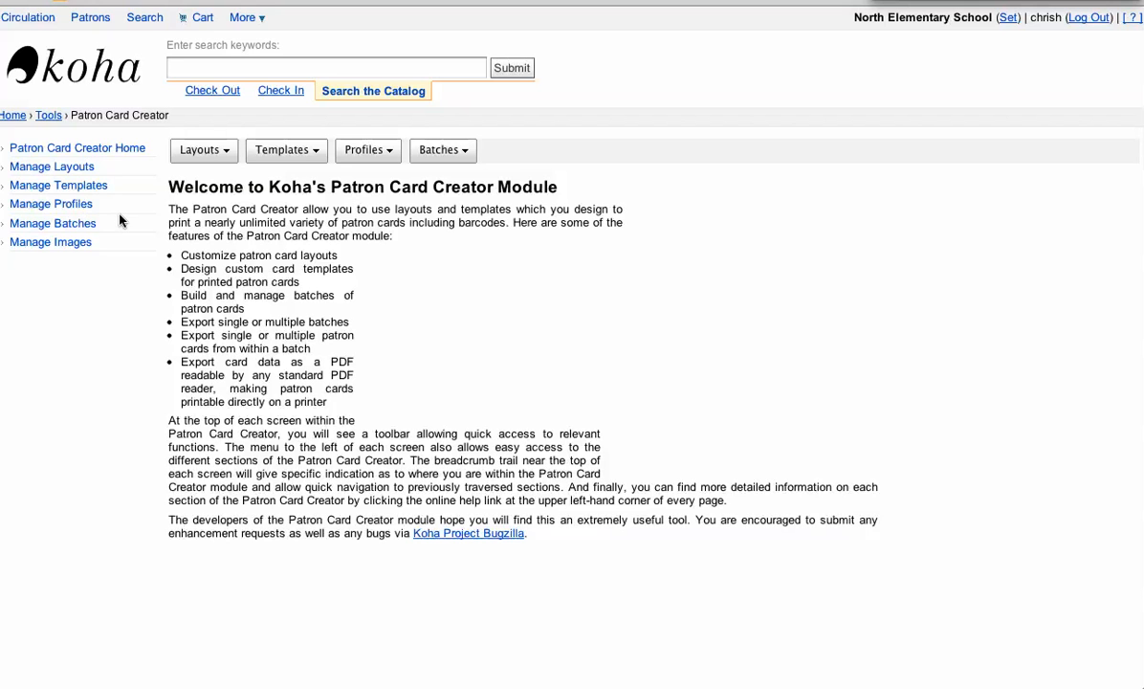
click(448, 160)
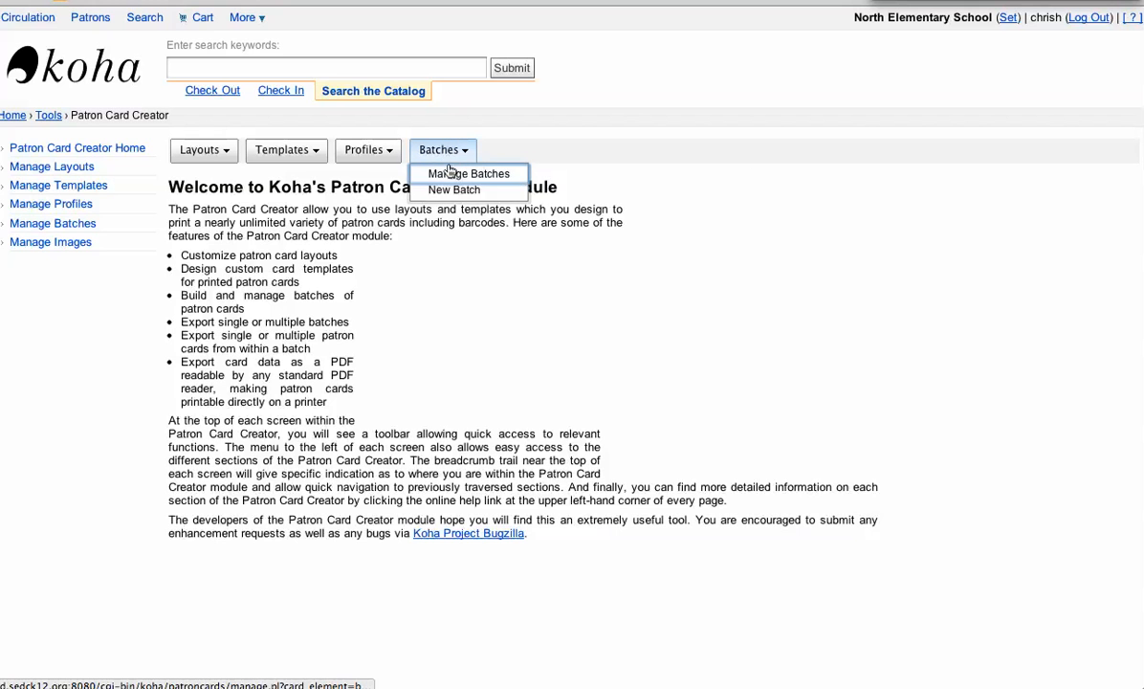
click(450, 191)
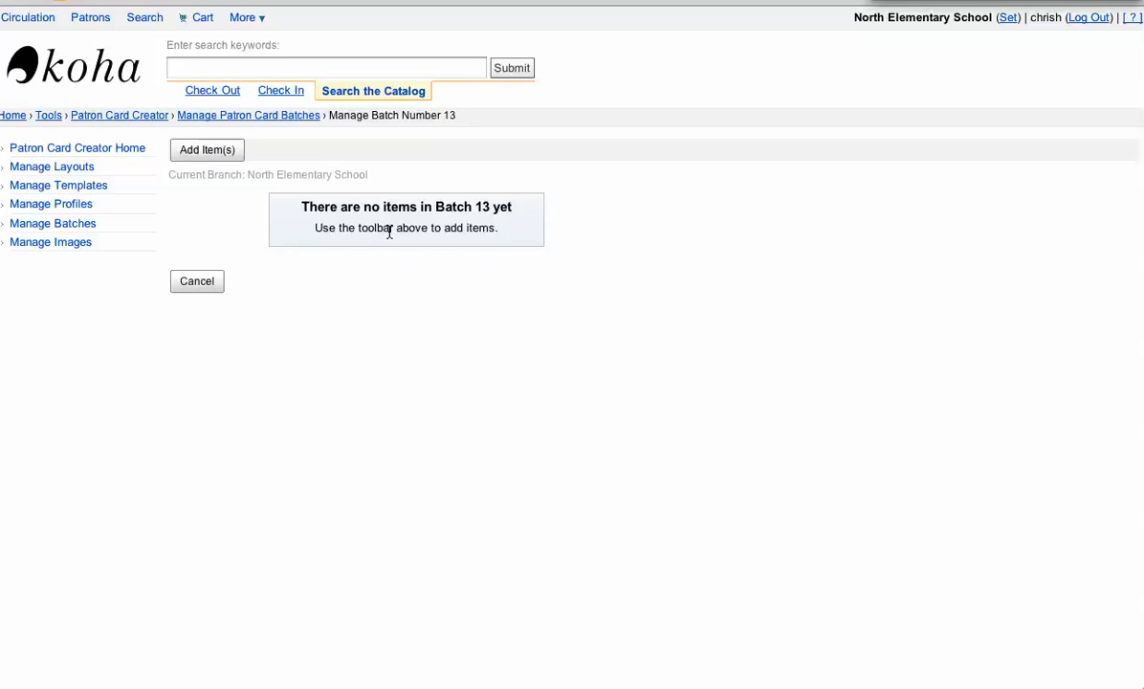
Start adding items to the batch and search for patrons by the teacher's name in the Sort2 filter
click(206, 150)
drag(191, 0, 441, 65)
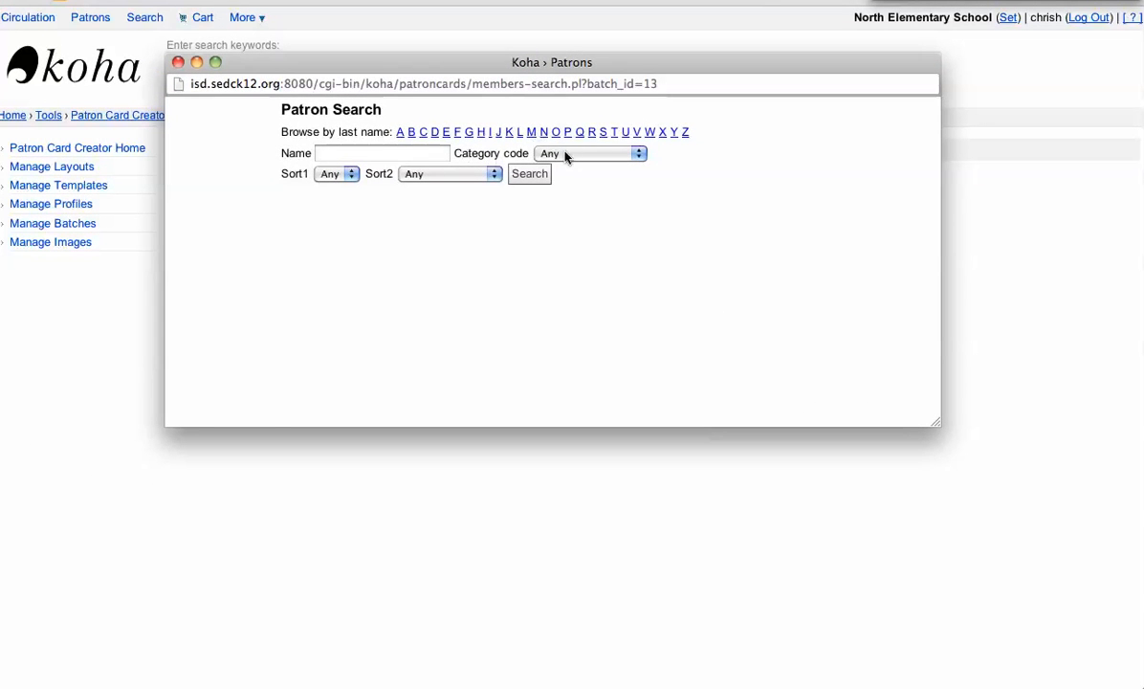
click(486, 175)
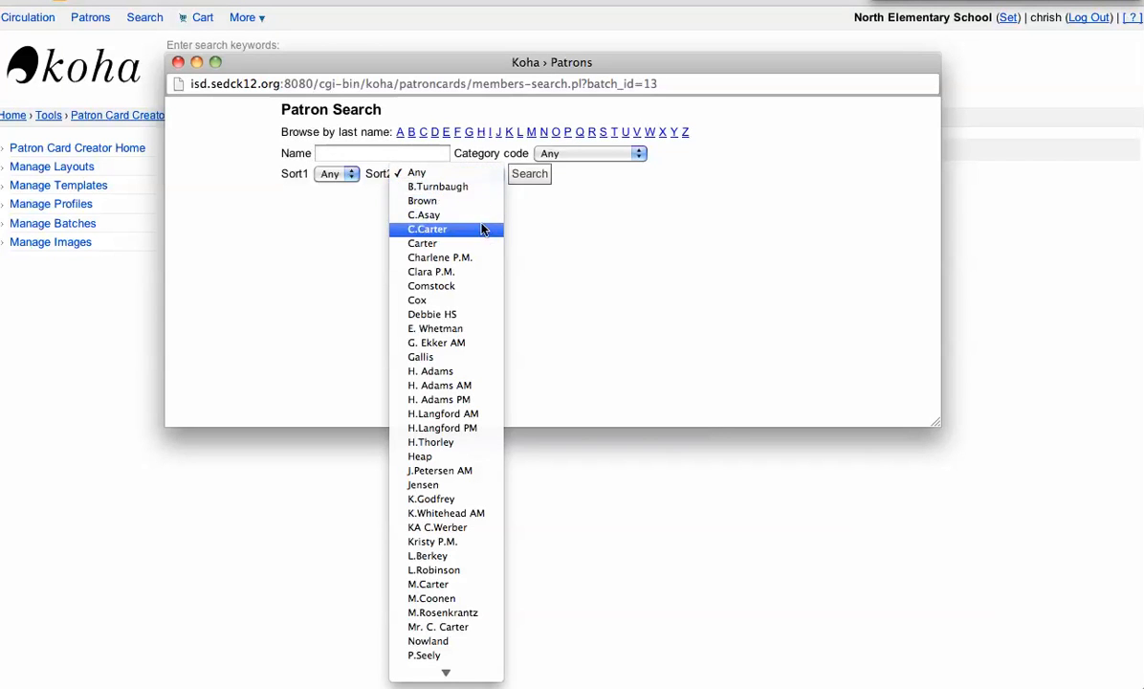
click(465, 457)
click(538, 178)
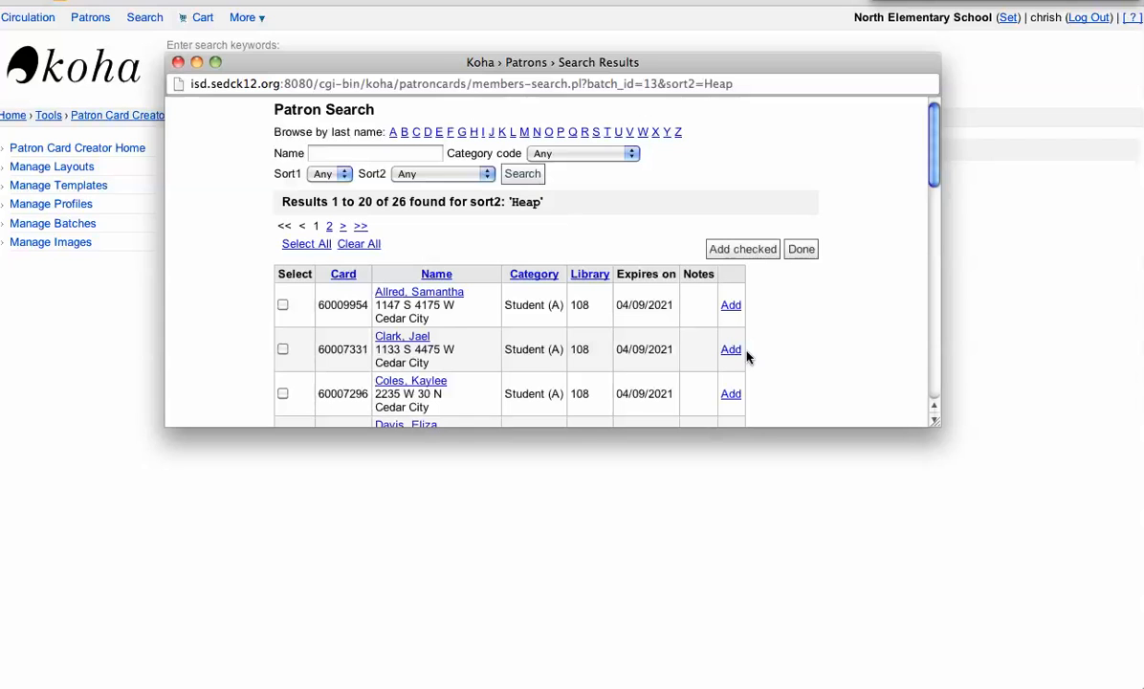
Select every patron on the first page of search results and add them to the batch
drag(936, 428, 928, 646)
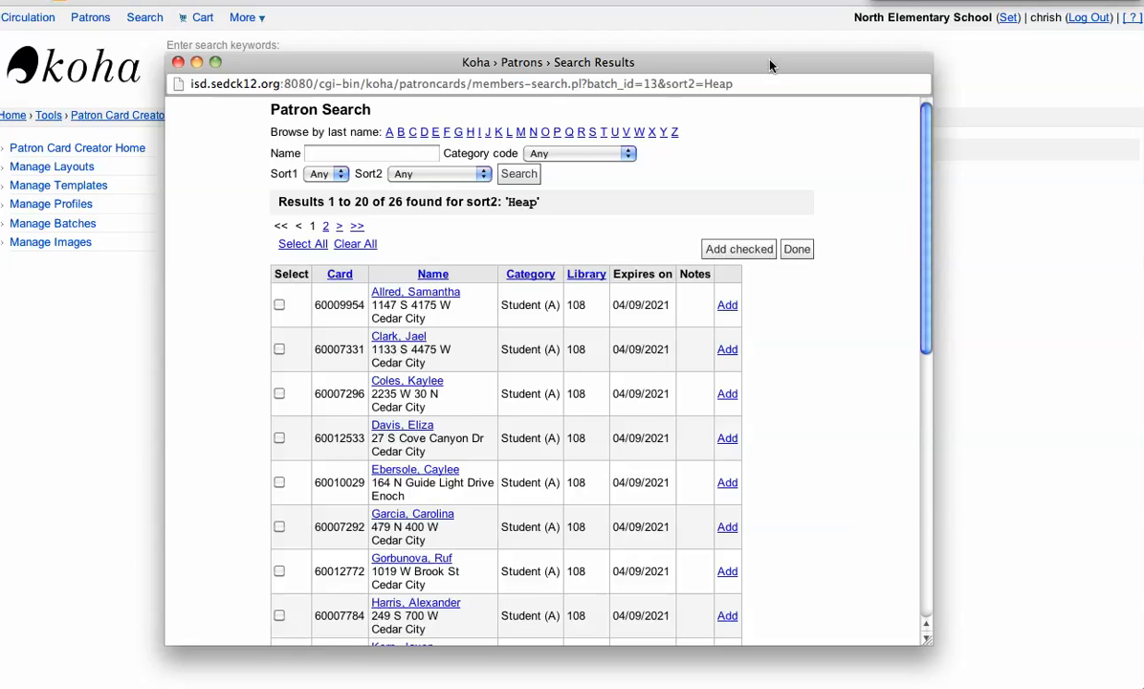
drag(771, 65, 776, 34)
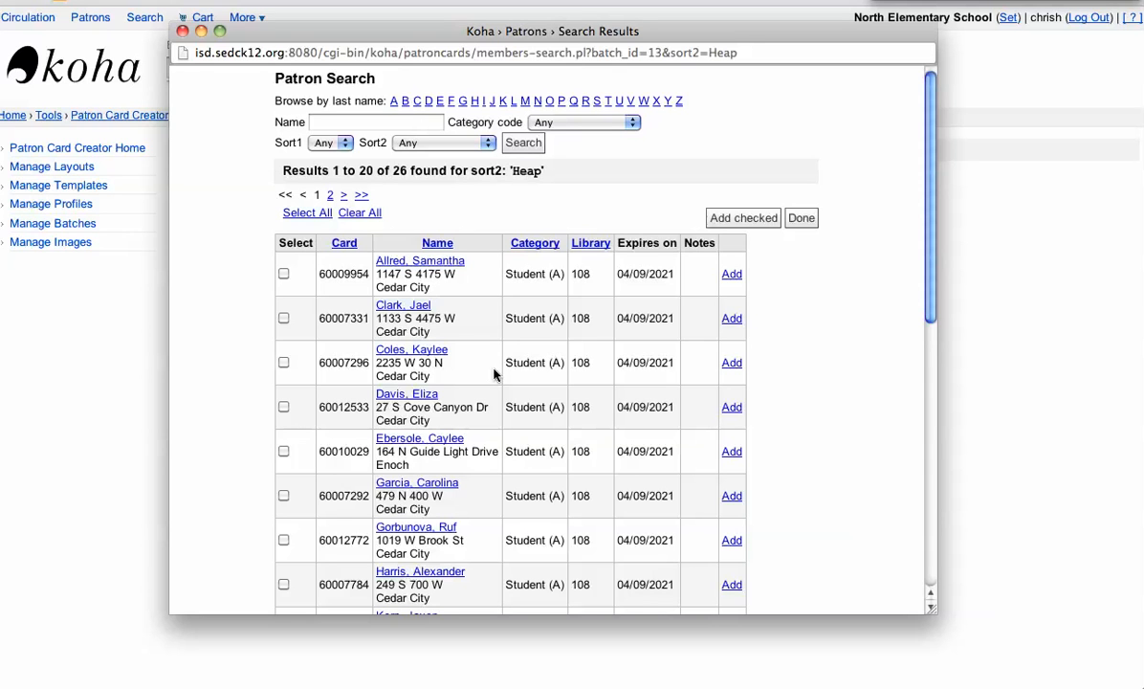
click(284, 275)
click(284, 317)
click(293, 214)
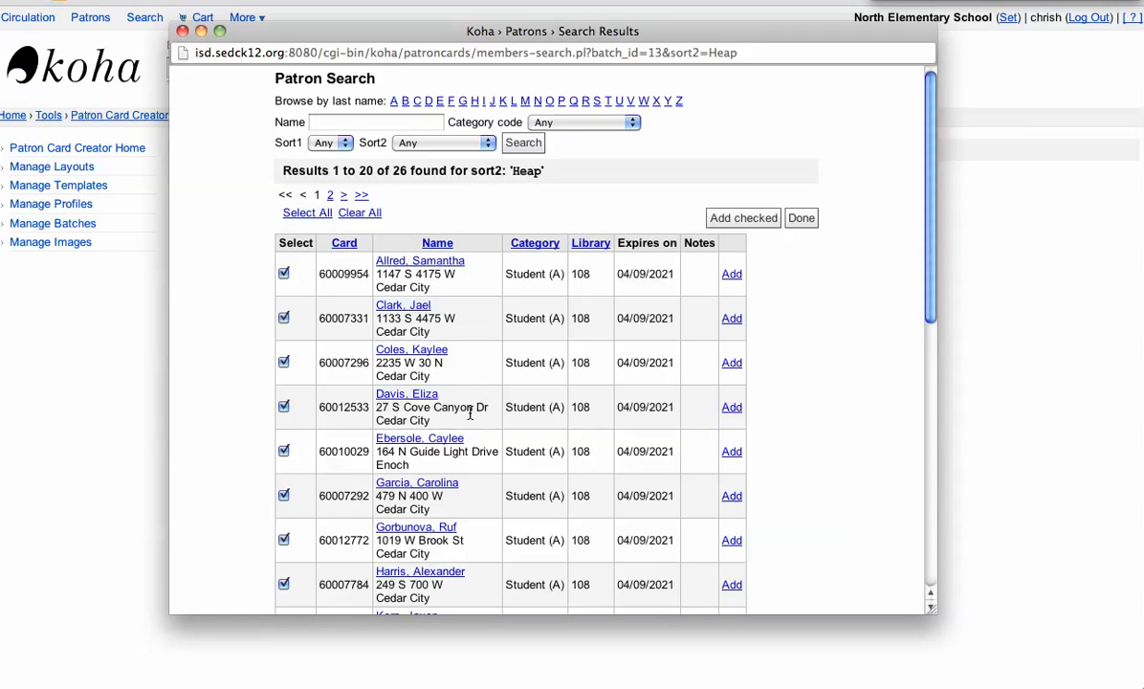
scroll(469, 413, down, 10)
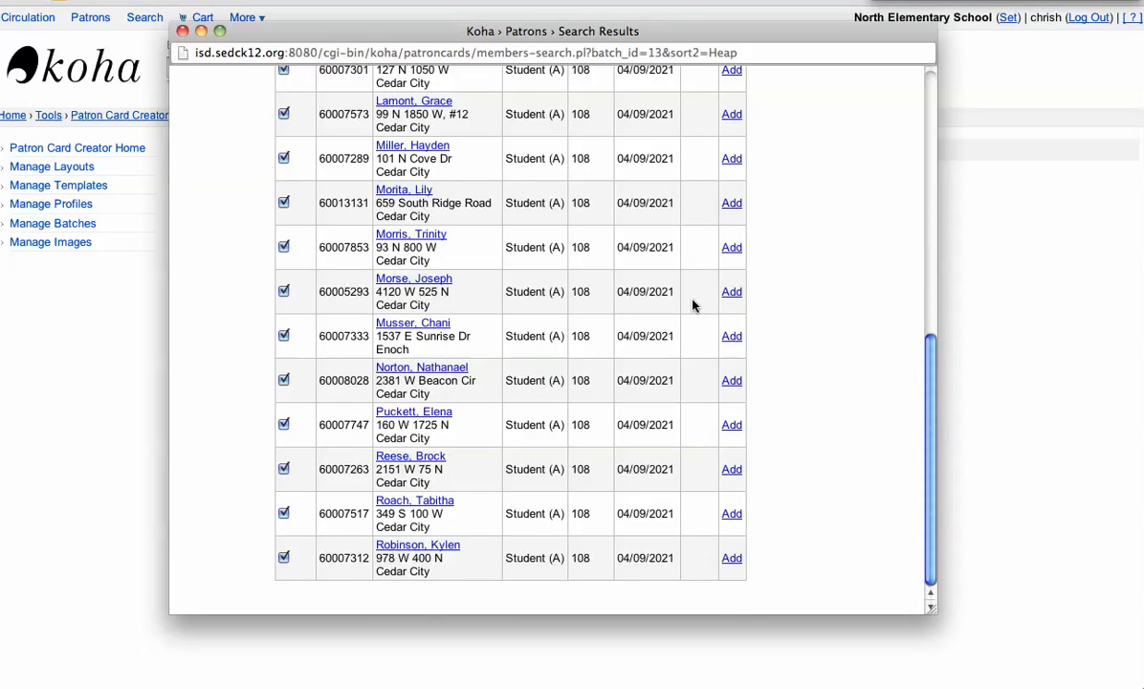
scroll(695, 301, up, 10)
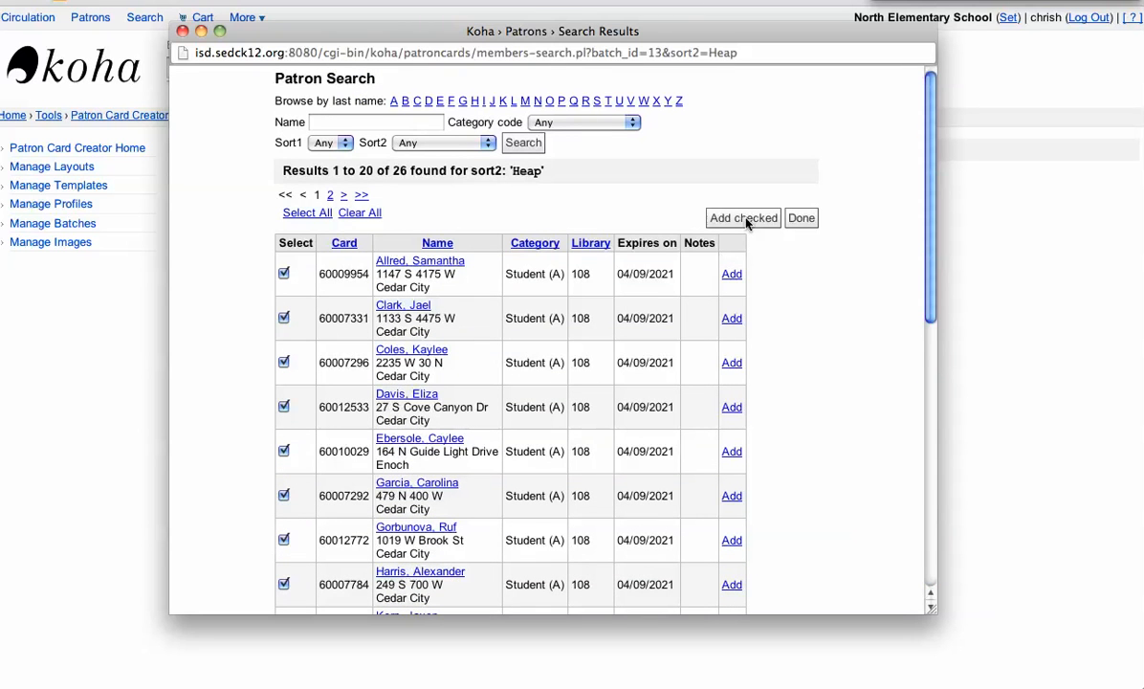
click(745, 219)
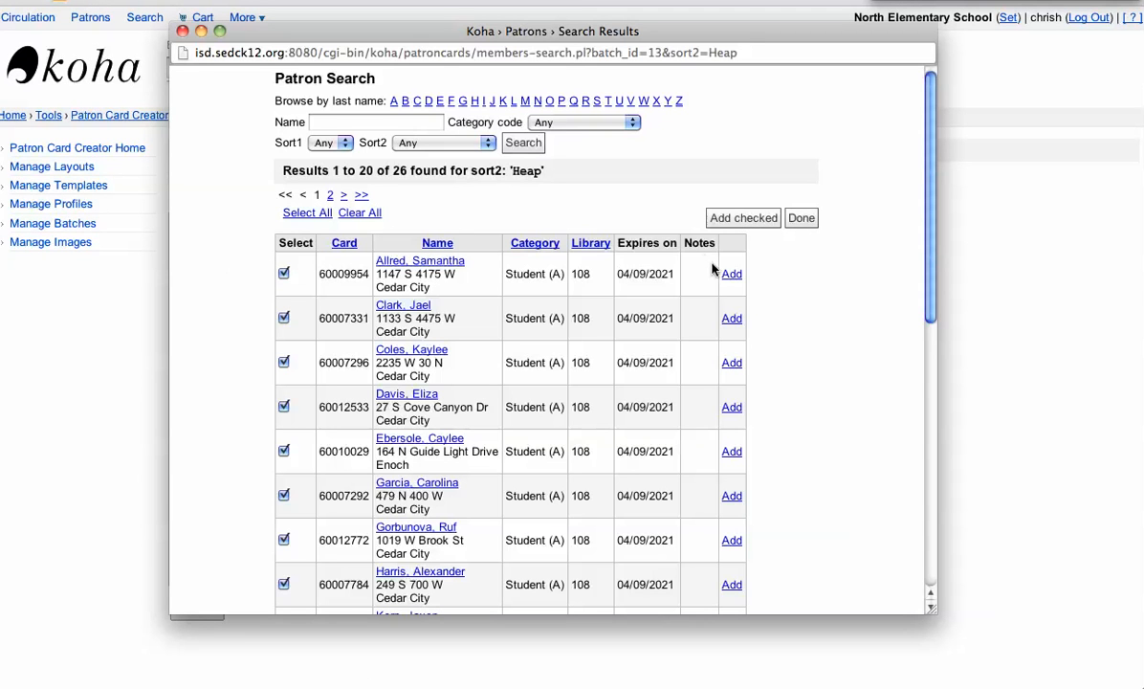
Select all patrons on the second results page and add them to the batch as well
drag(744, 39, 773, 8)
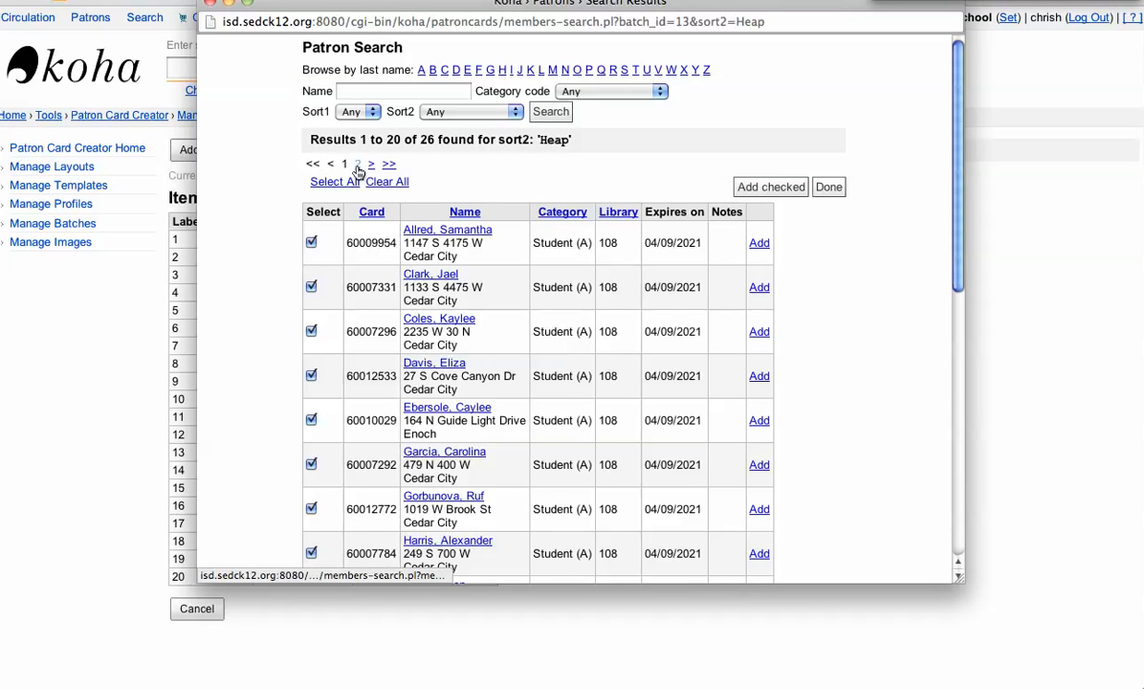
drag(433, 10, 472, 41)
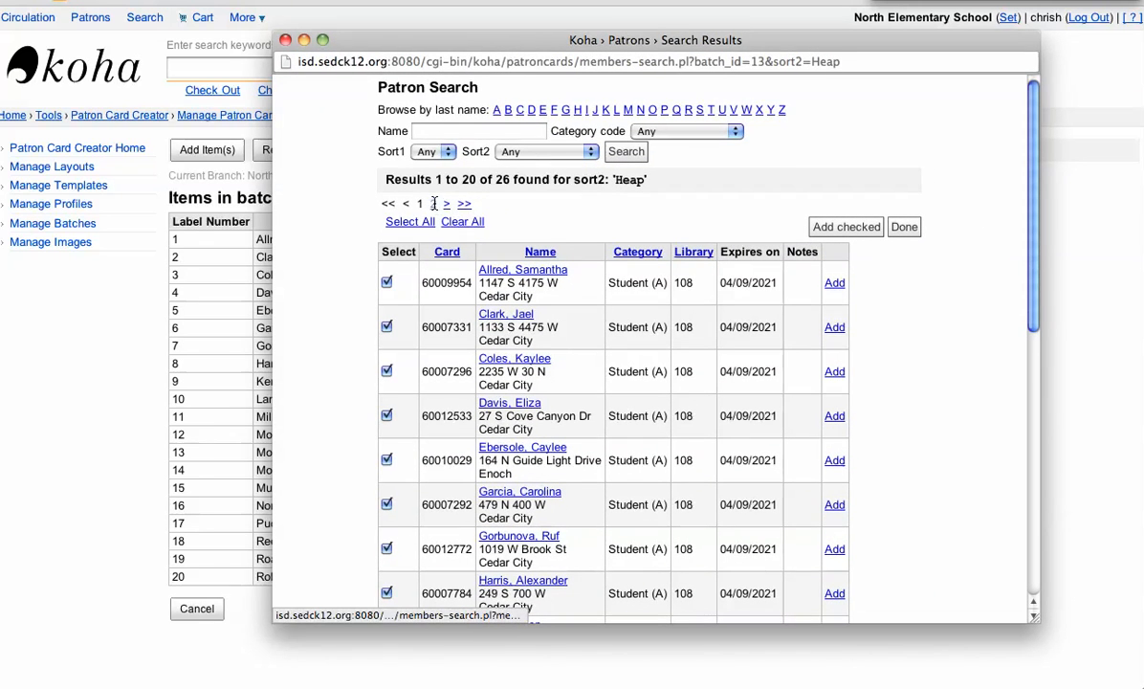
click(434, 205)
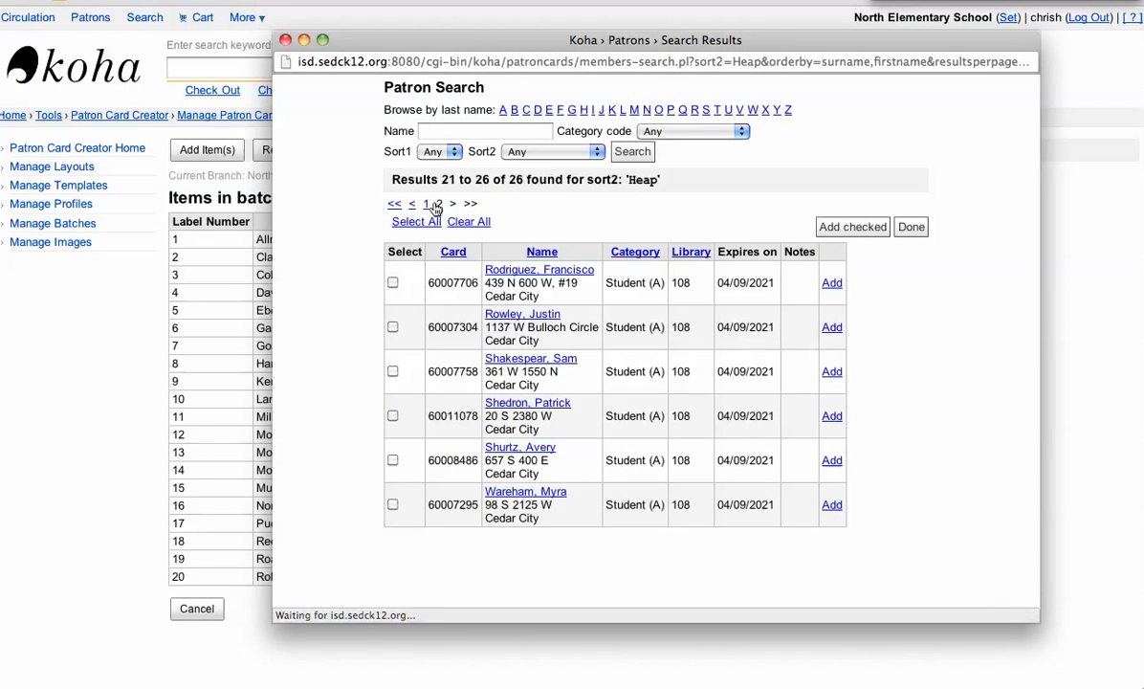
click(409, 222)
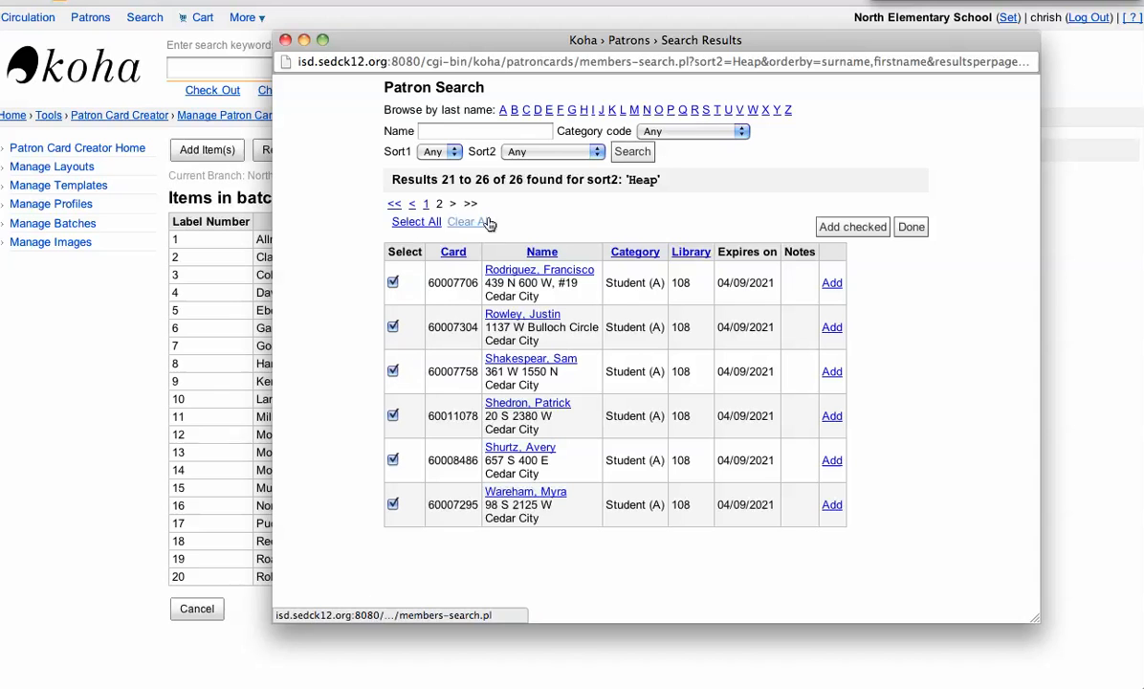
click(834, 229)
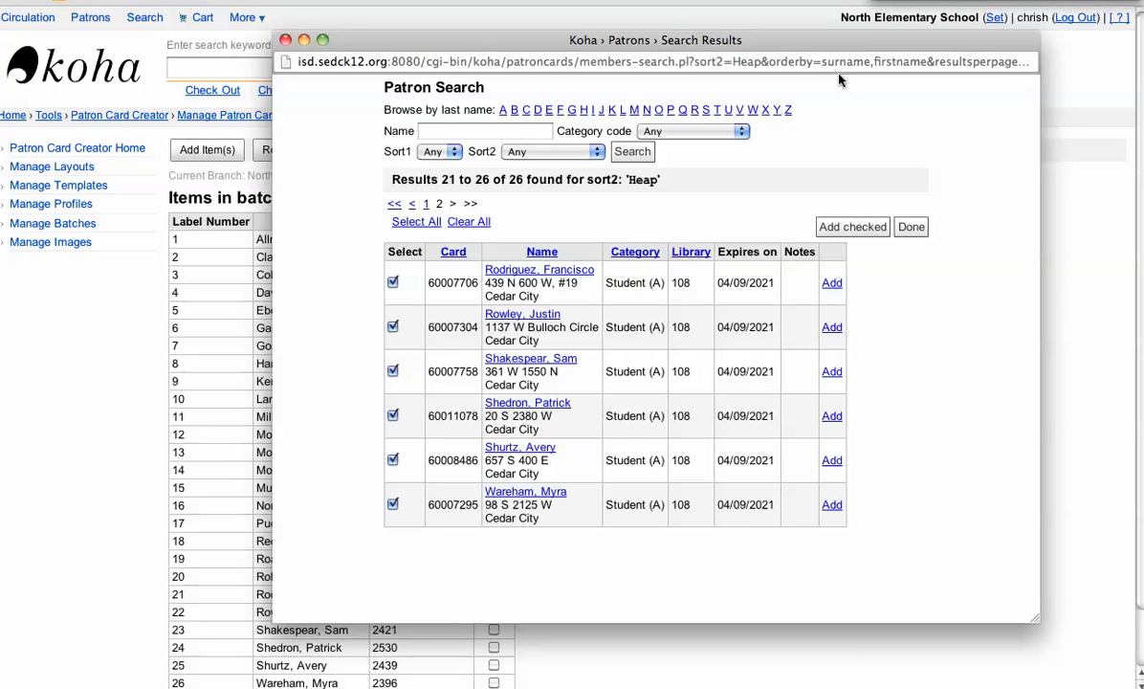
Check the batch's list of added patrons and finish the patron search
drag(767, 41, 938, 55)
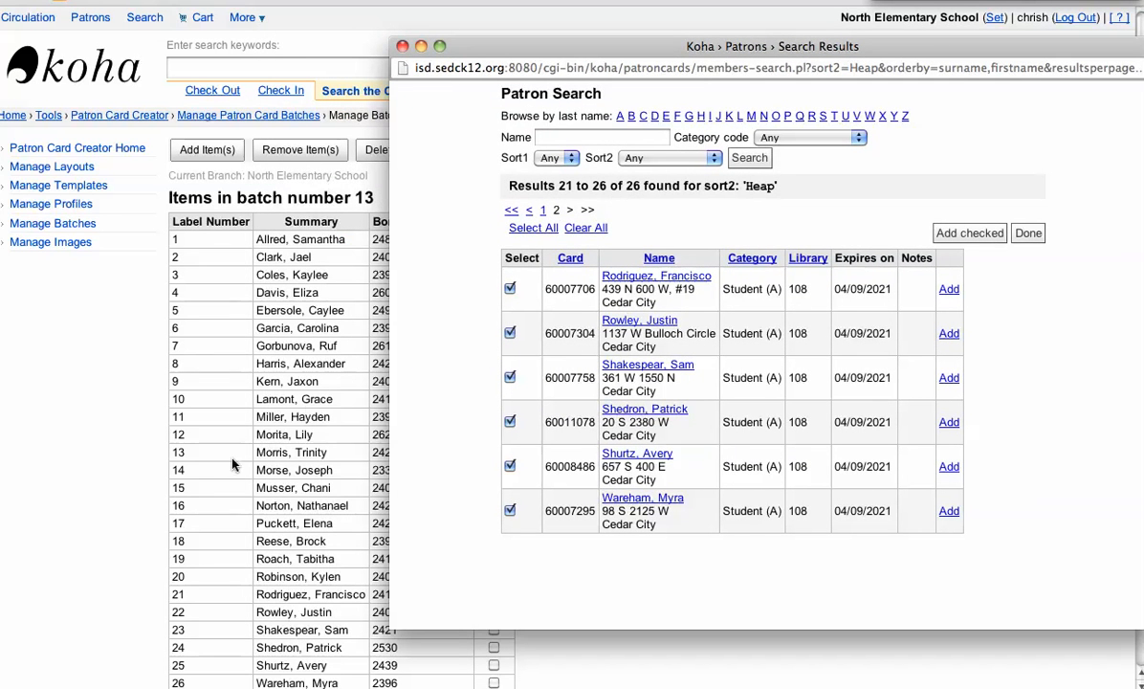
scroll(235, 459, down, 2)
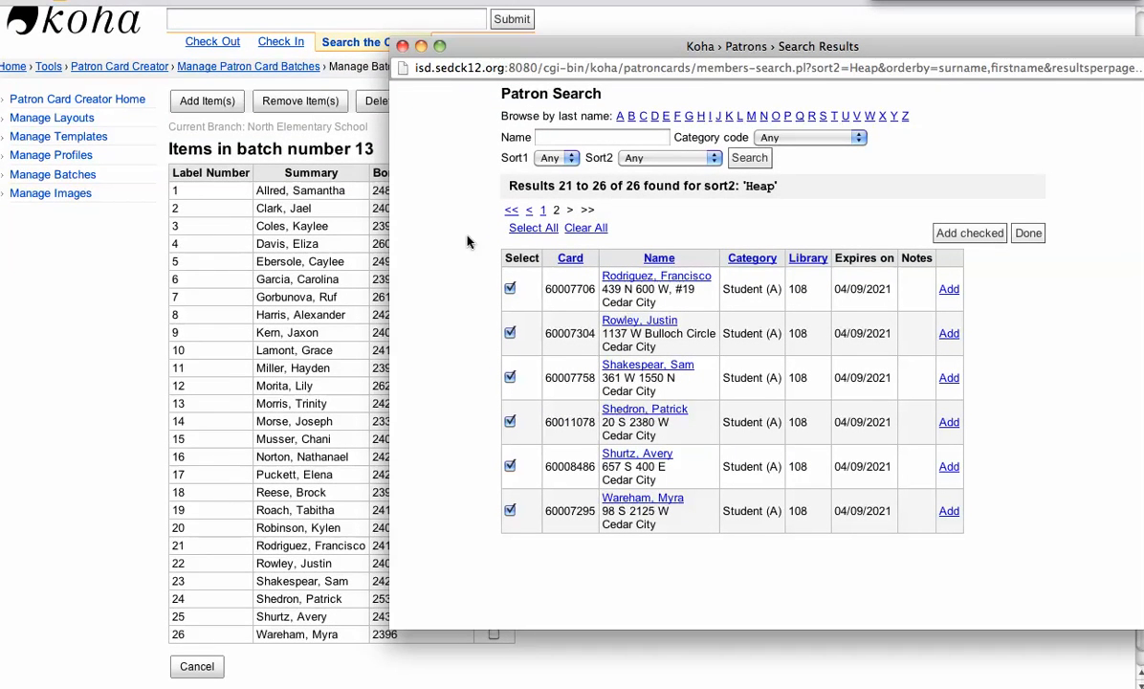
drag(607, 49, 363, 38)
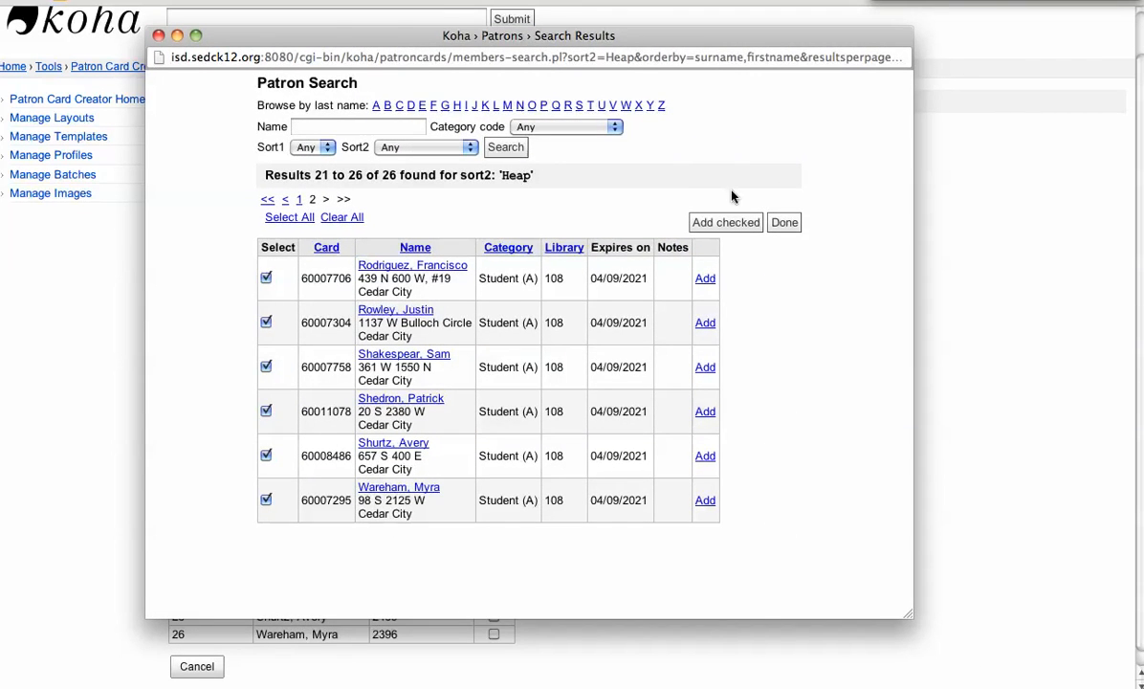
click(785, 223)
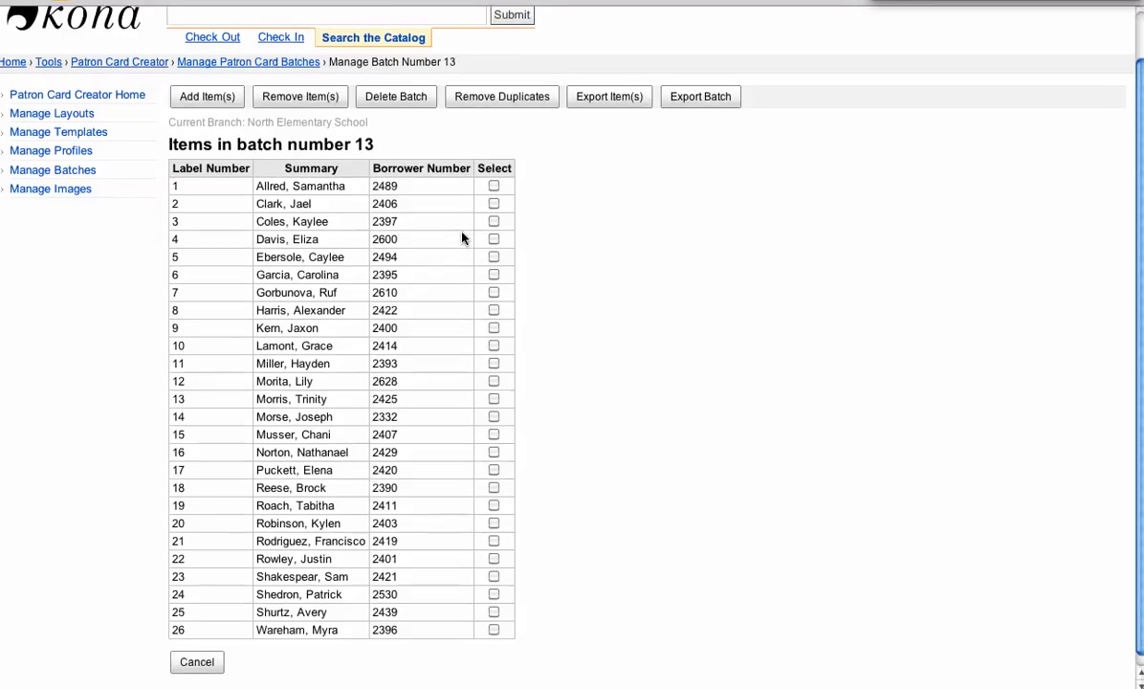
scroll(462, 235, down, 1)
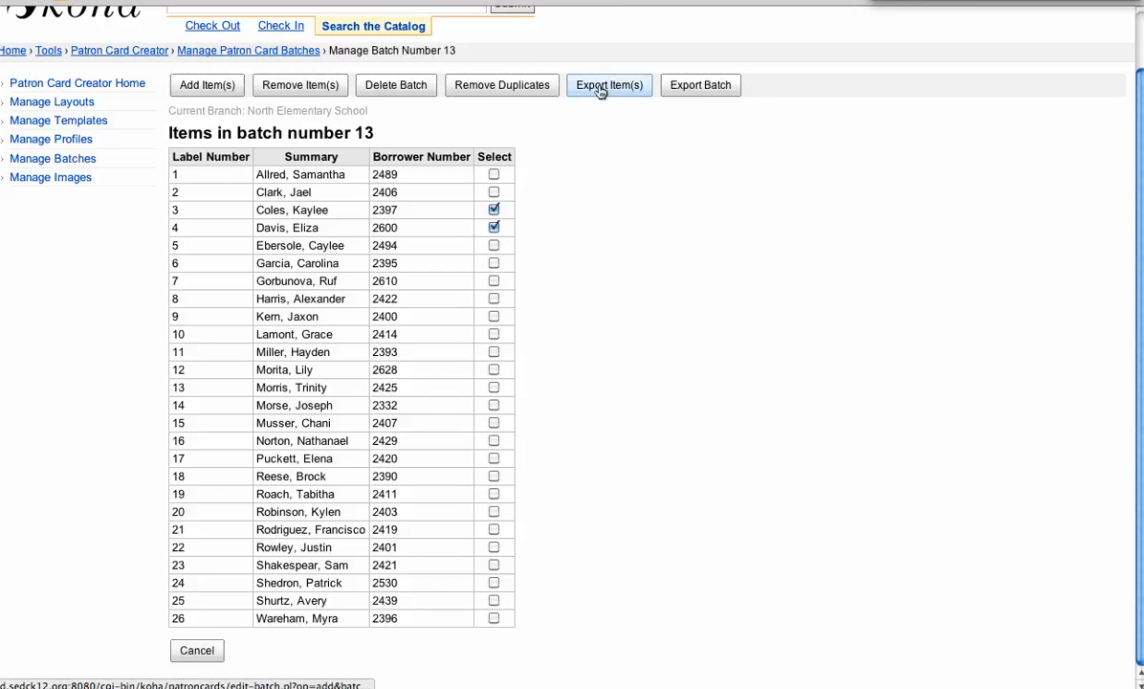
click(494, 210)
click(493, 227)
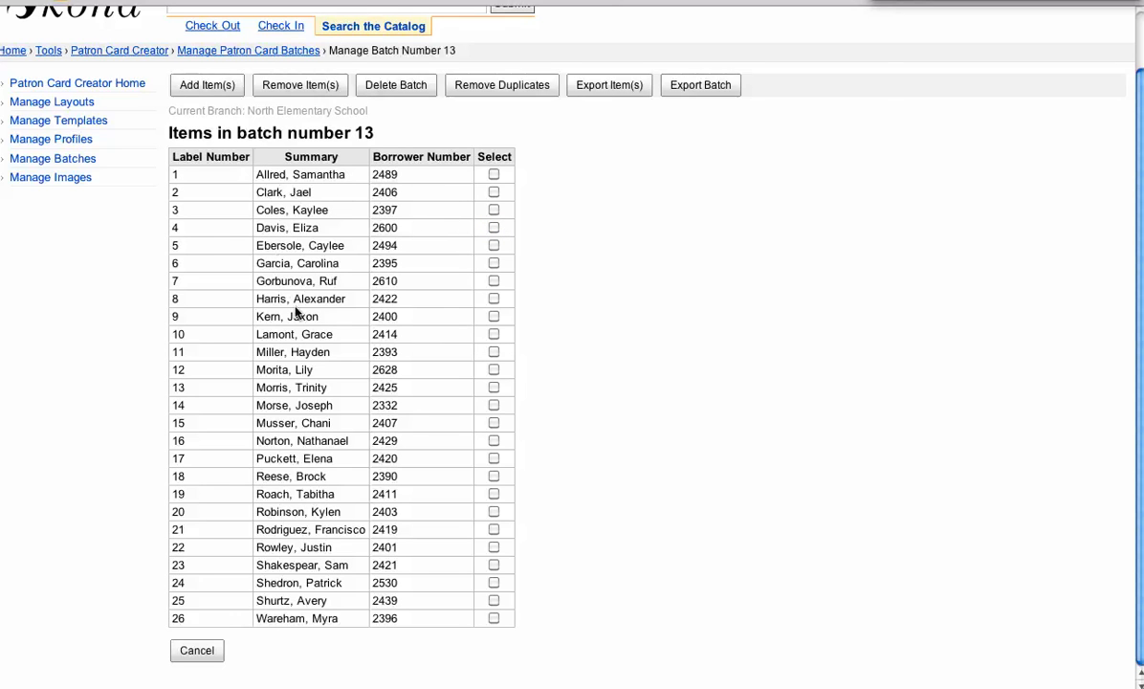
Export the whole batch with template Avery 5160, layout Generic Patron Card and starting card number 1, and download the PDF
click(695, 90)
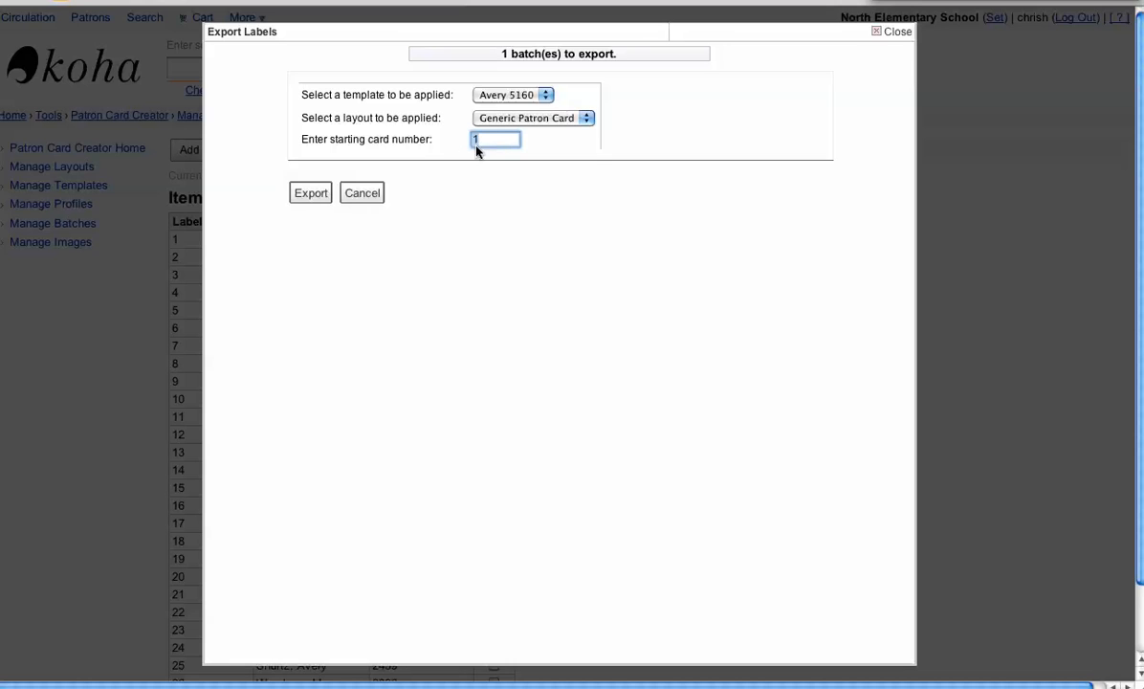
click(312, 194)
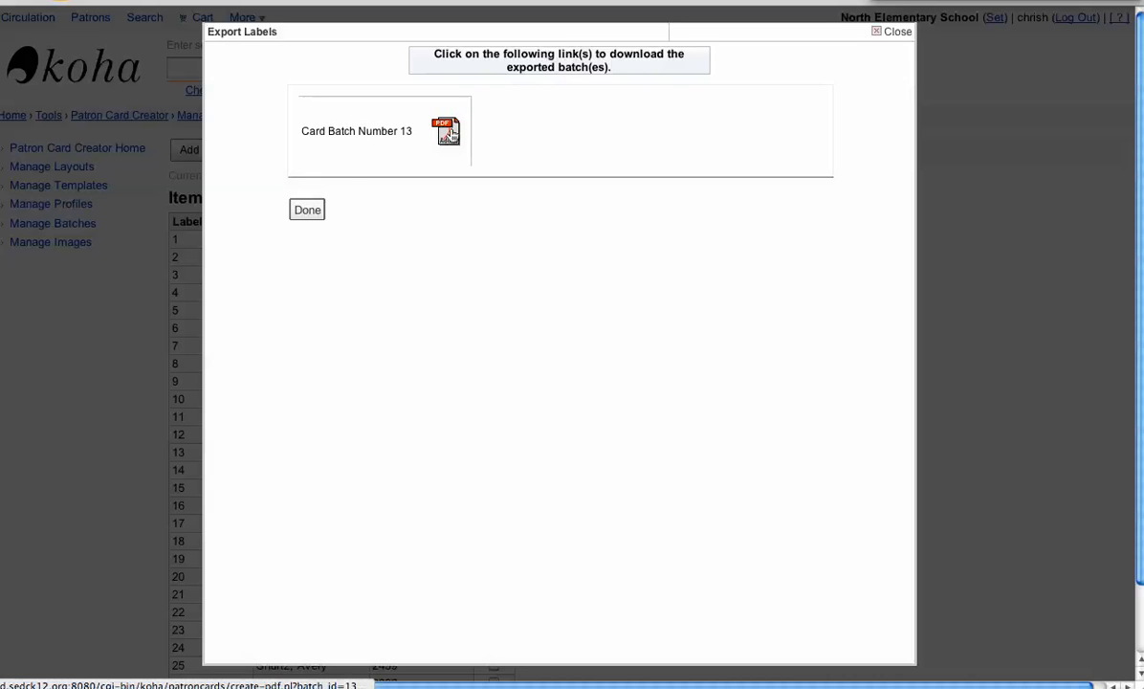
click(446, 137)
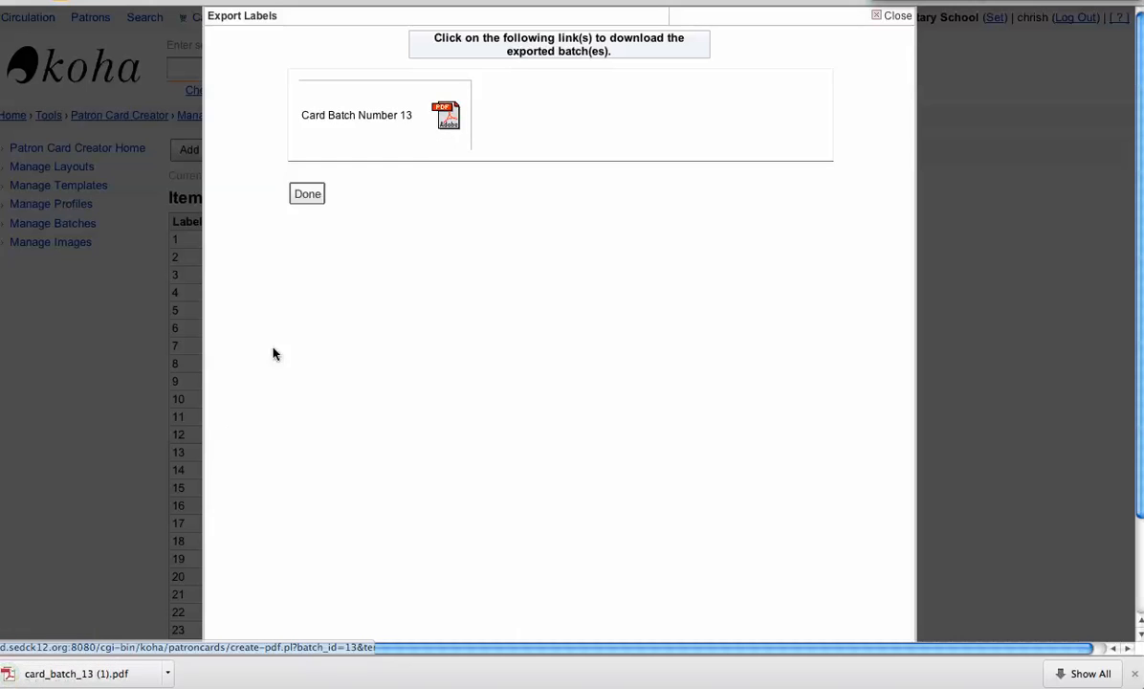
Open the downloaded card_batch_13 (1).pdf, examine the patron barcode cards and close the file
click(165, 674)
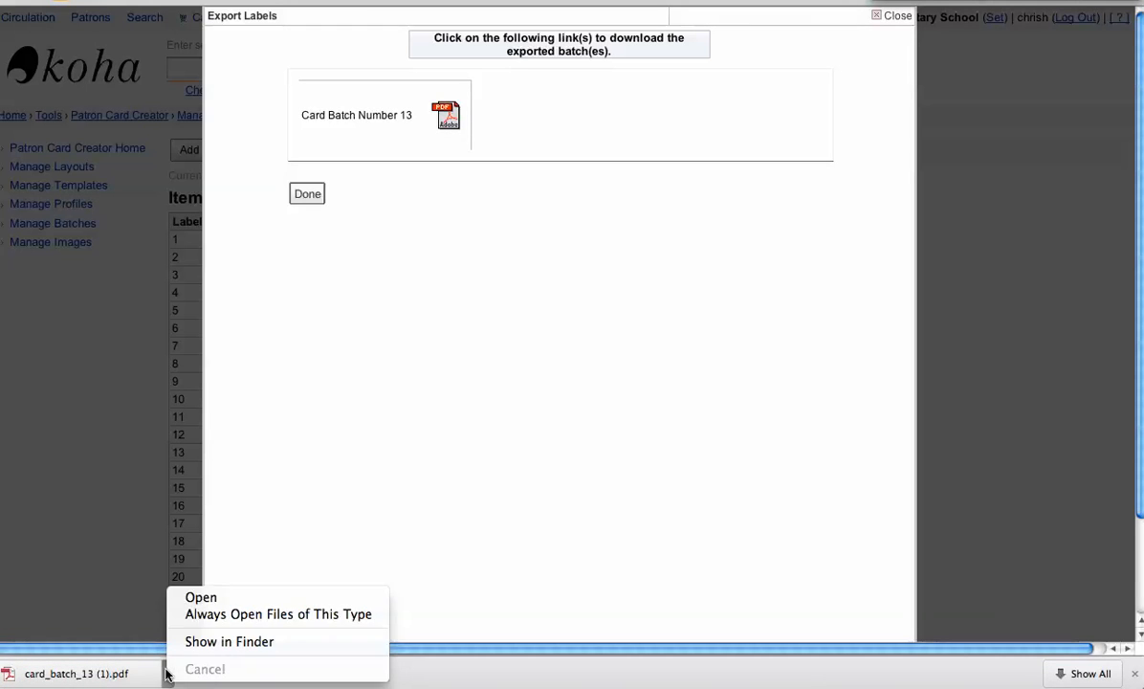
click(199, 598)
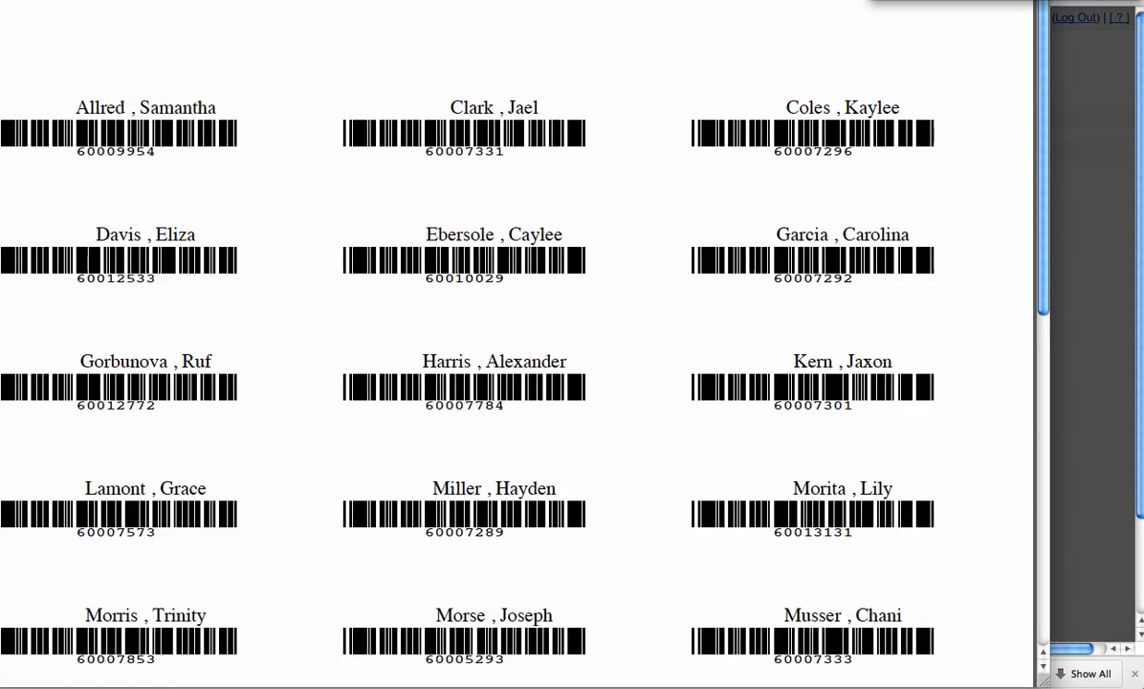
drag(226, 0, 307, 35)
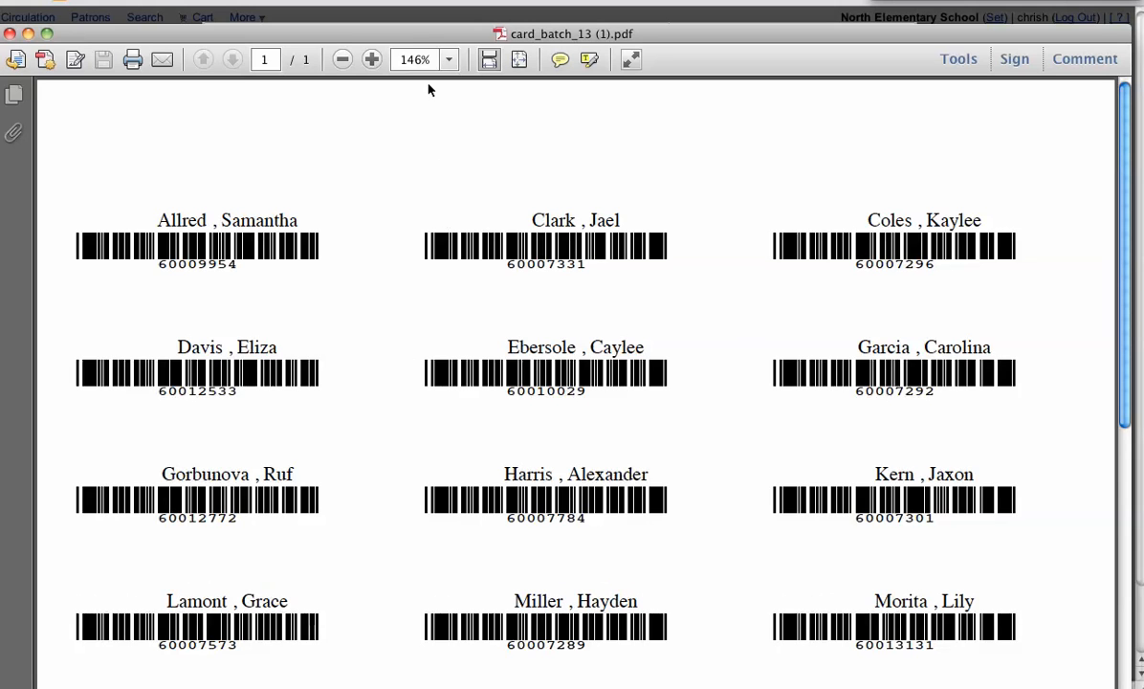
drag(414, 35, 471, 87)
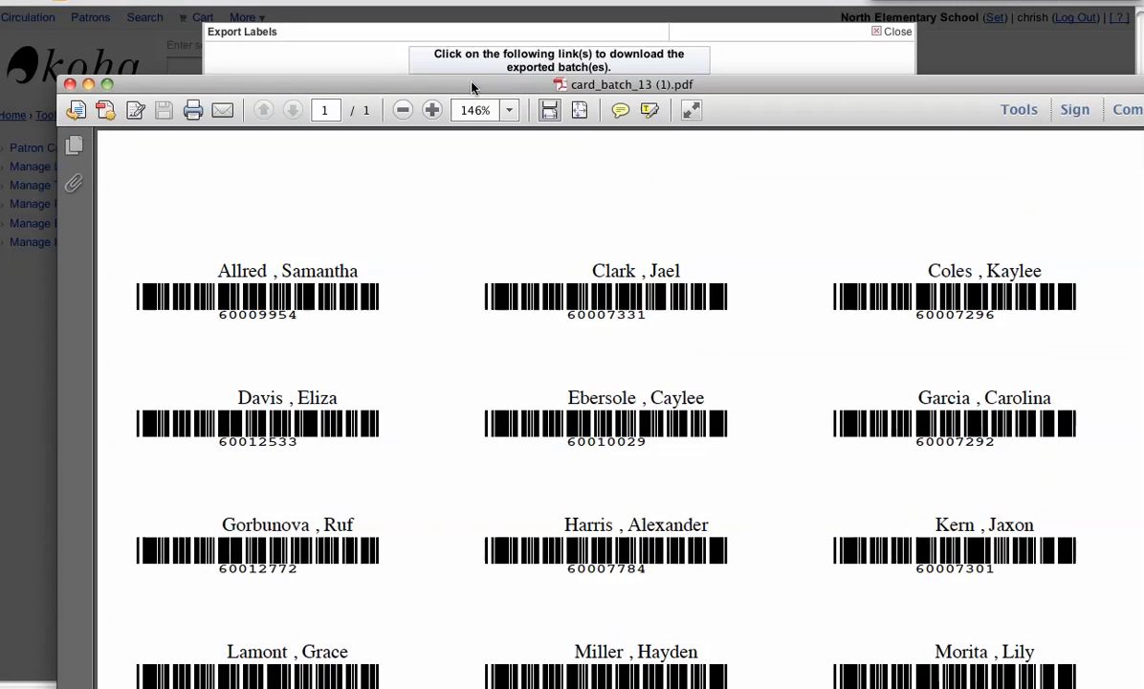
click(69, 84)
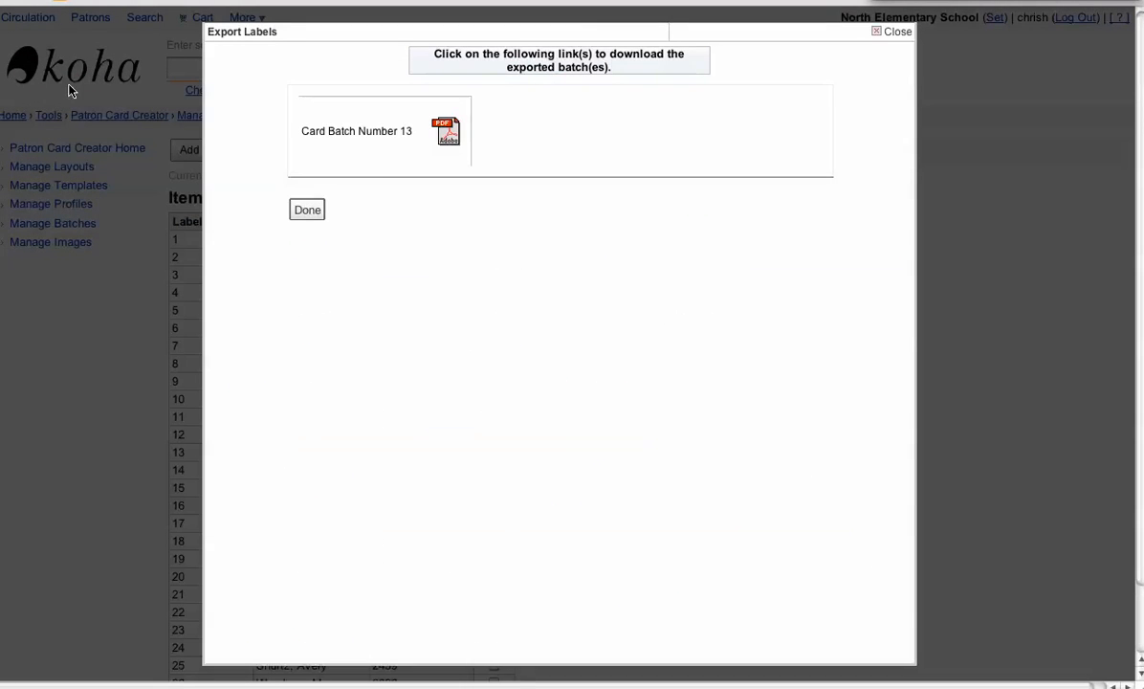
Finish the label export and return to the Circulation page
click(307, 210)
scroll(304, 209, down, 1)
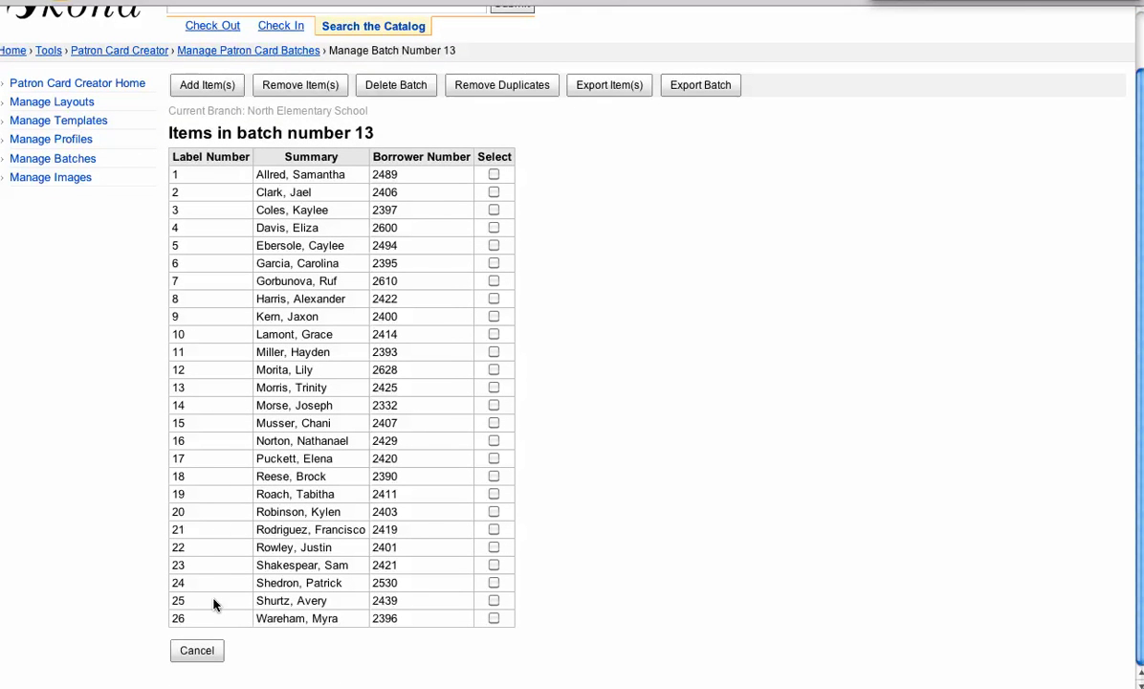
scroll(214, 604, up, 1)
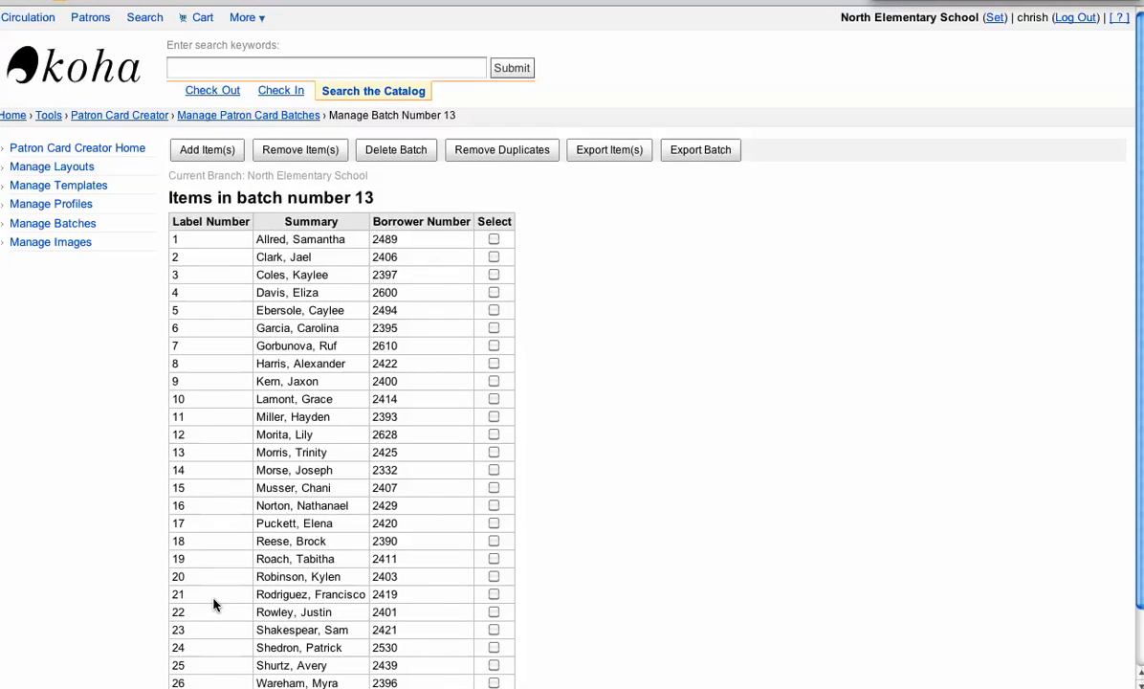
click(34, 20)
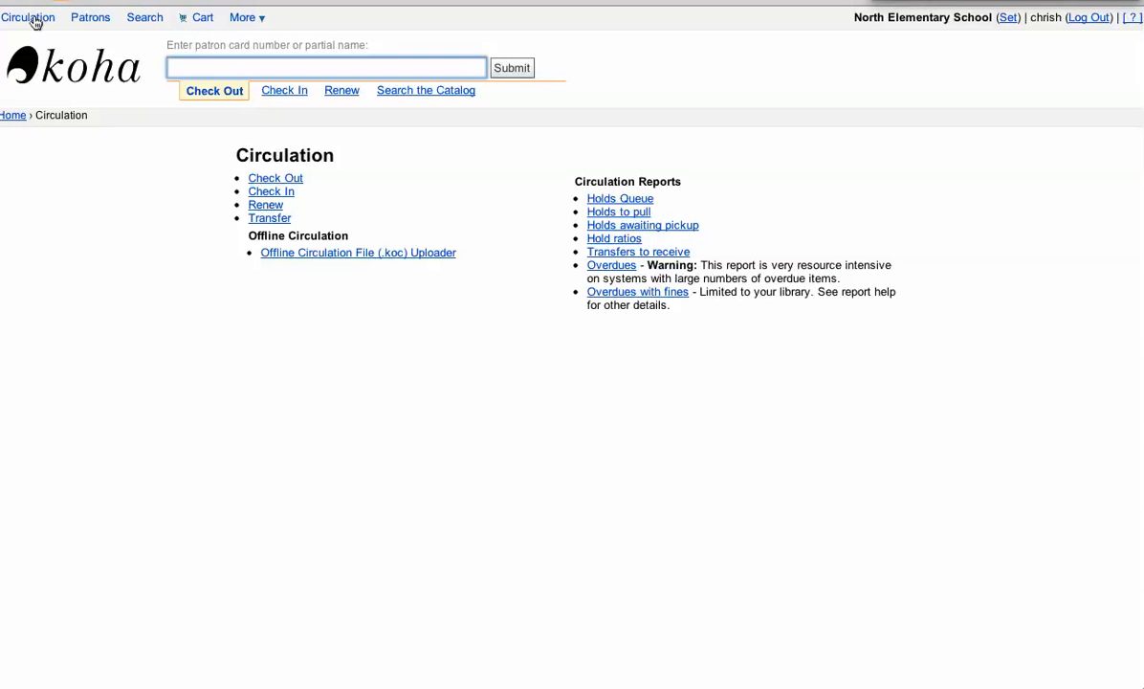